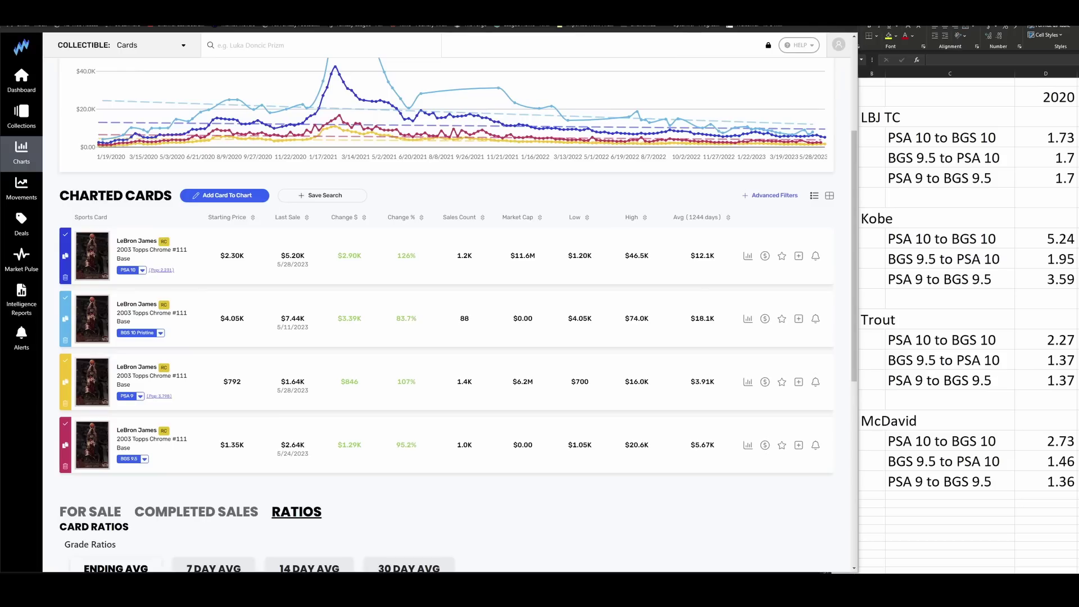
{"action": "scroll", "coordinate": [332, 274], "scroll_direction": "up", "scroll_amount": 4}
{"action": "scroll", "coordinate": [332, 274], "scroll_direction": "down", "scroll_amount": 4}
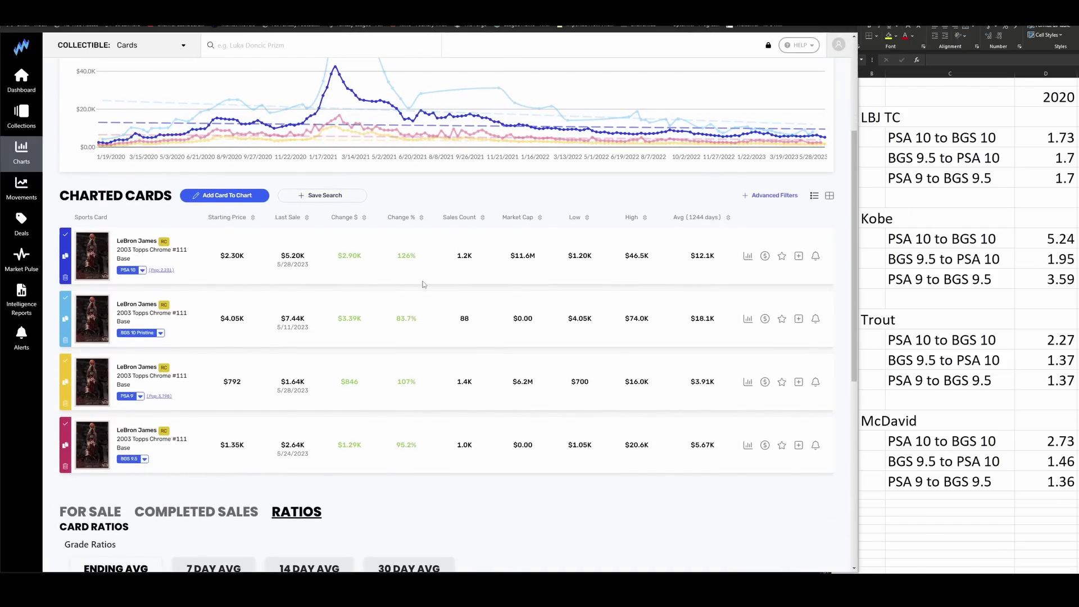
{"action": "scroll", "coordinate": [423, 284], "scroll_direction": "up", "scroll_amount": 4}
{"action": "scroll", "coordinate": [423, 284], "scroll_direction": "down", "scroll_amount": 4}
{"action": "scroll", "coordinate": [266, 282], "scroll_direction": "up", "scroll_amount": 4}
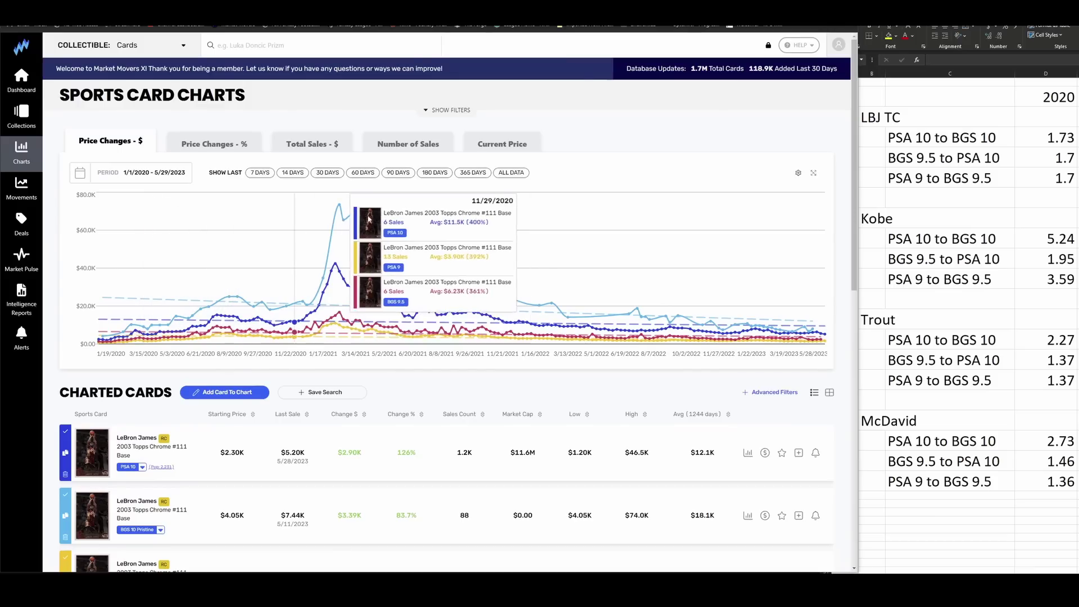
{"action": "scroll", "coordinate": [531, 207], "scroll_direction": "down", "scroll_amount": 4}
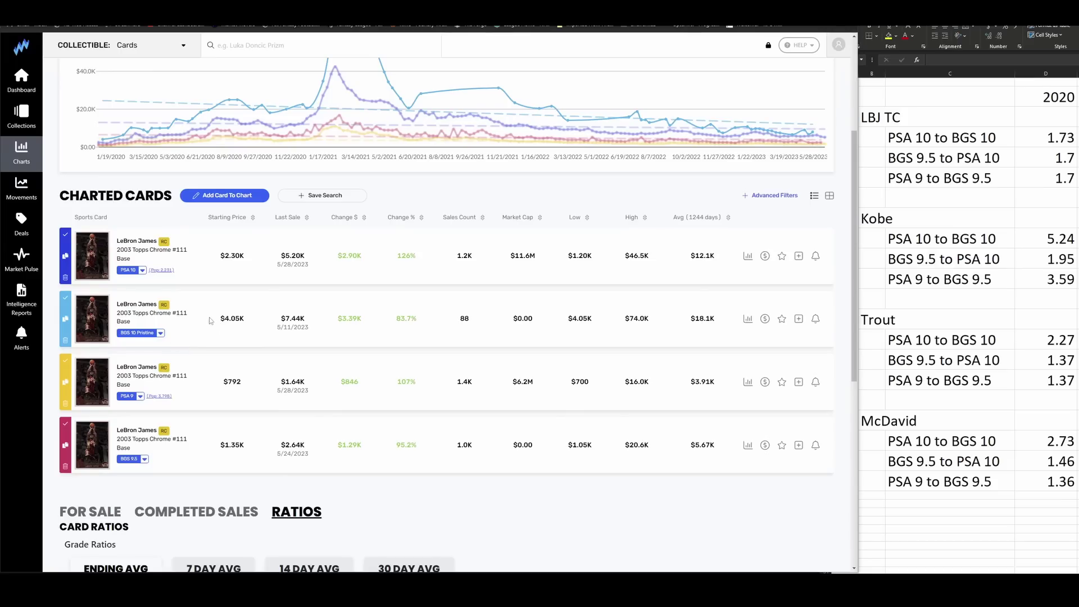
{"action": "left_click", "coordinate": [227, 255]}
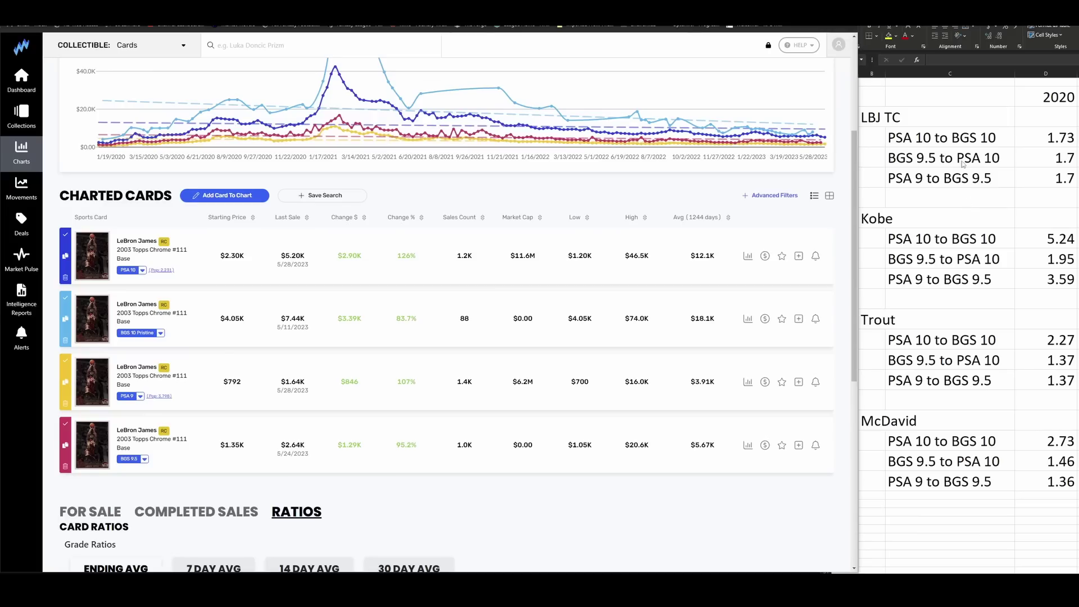
{"action": "left_click", "coordinate": [942, 144]}
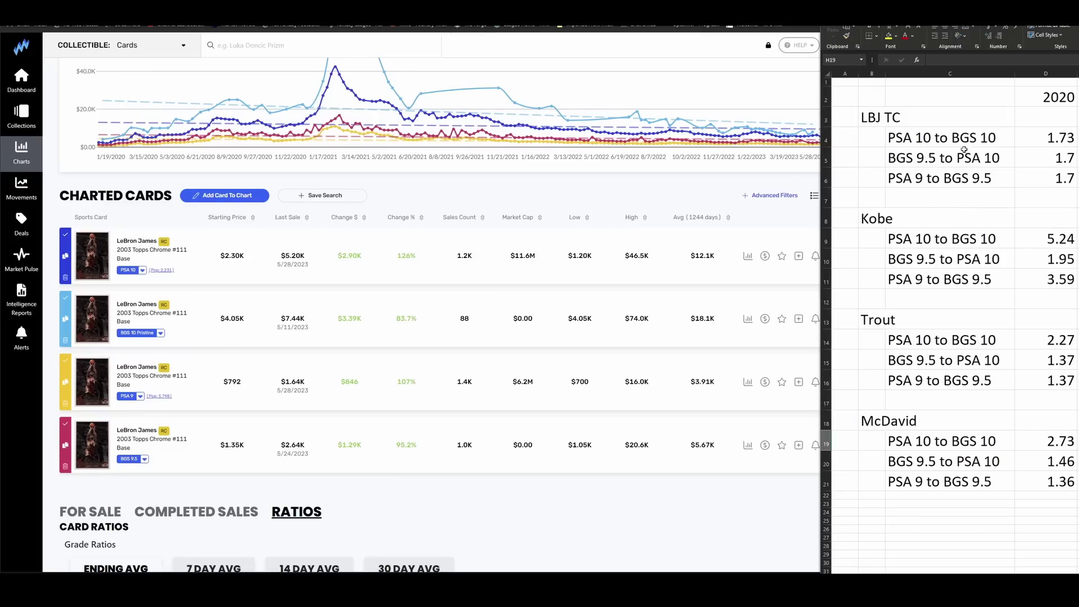
{"action": "left_click_drag", "start_coordinate": [961, 147], "coordinate": [1028, 176]}
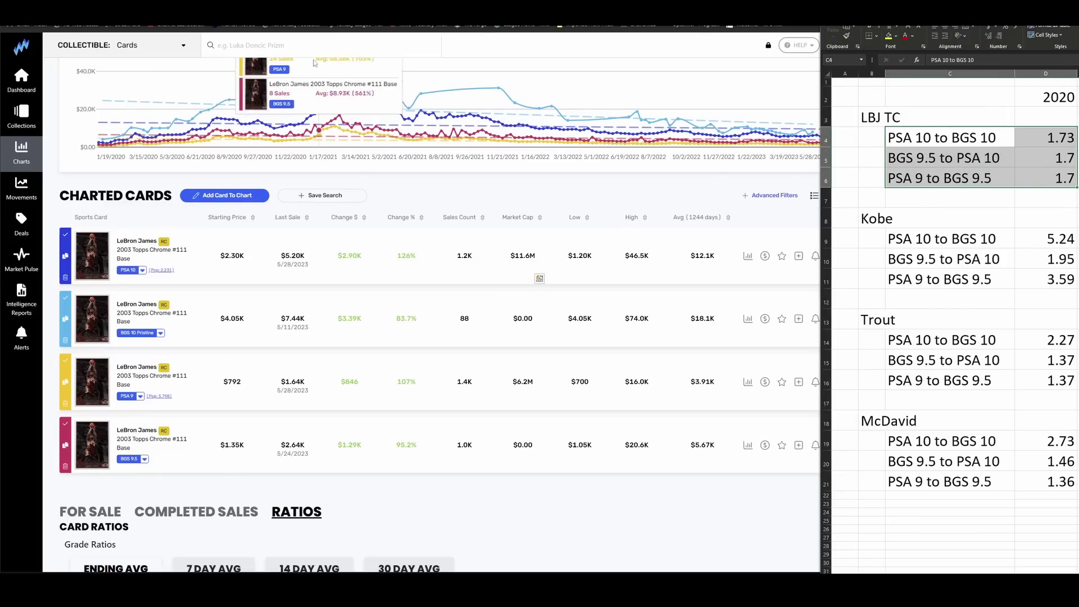
{"action": "left_click", "coordinate": [815, 134]}
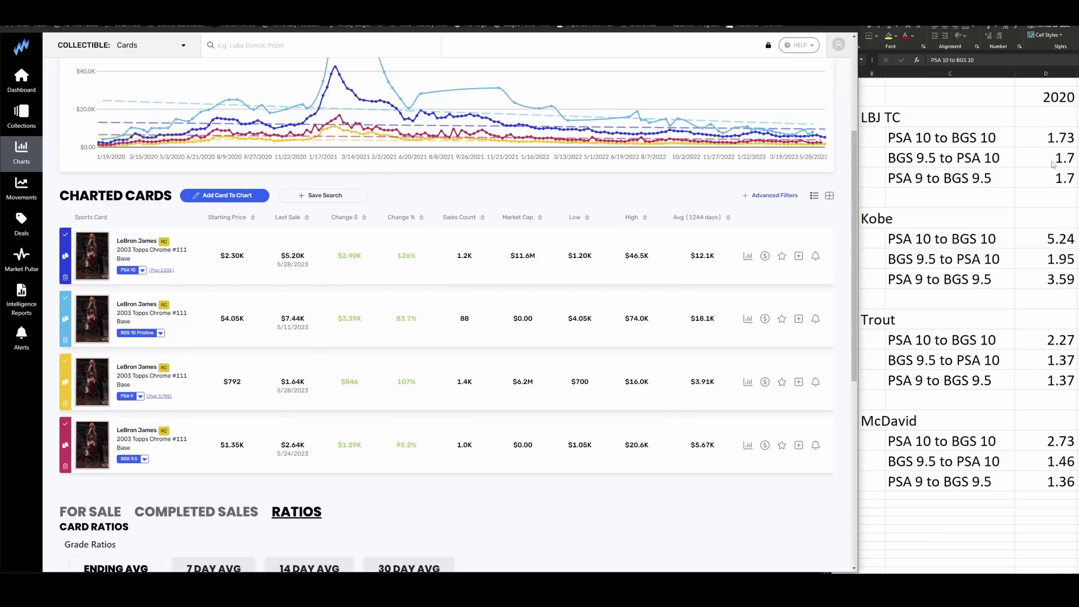
Read the LeBron Ending Avg Card Ratios, from 1.4 (BGS 10 Pristine vs PSA 10) to 4.5
{"action": "scroll", "coordinate": [426, 476], "scroll_direction": "down", "scroll_amount": 3}
{"action": "scroll", "coordinate": [427, 476], "scroll_direction": "down", "scroll_amount": 4}
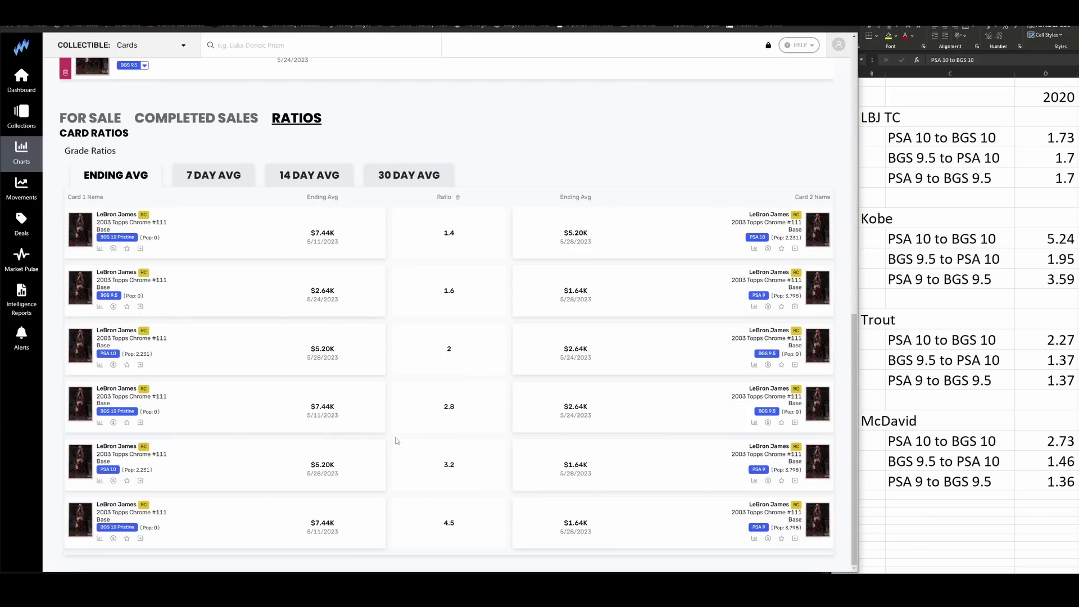
{"action": "scroll", "coordinate": [397, 440], "scroll_direction": "up", "scroll_amount": 7}
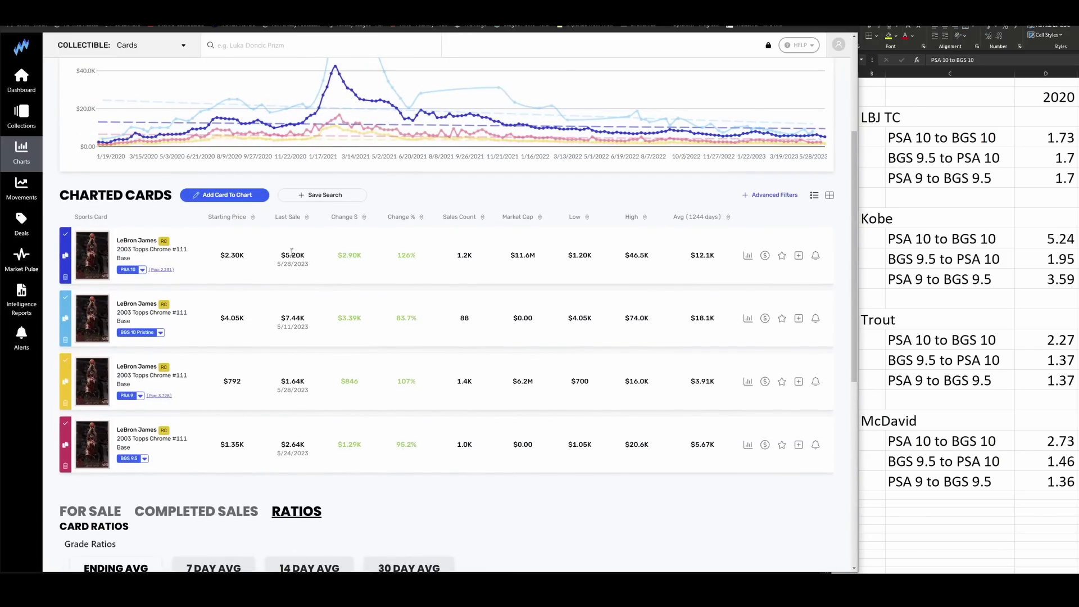
{"action": "scroll", "coordinate": [518, 467], "scroll_direction": "down", "scroll_amount": 7}
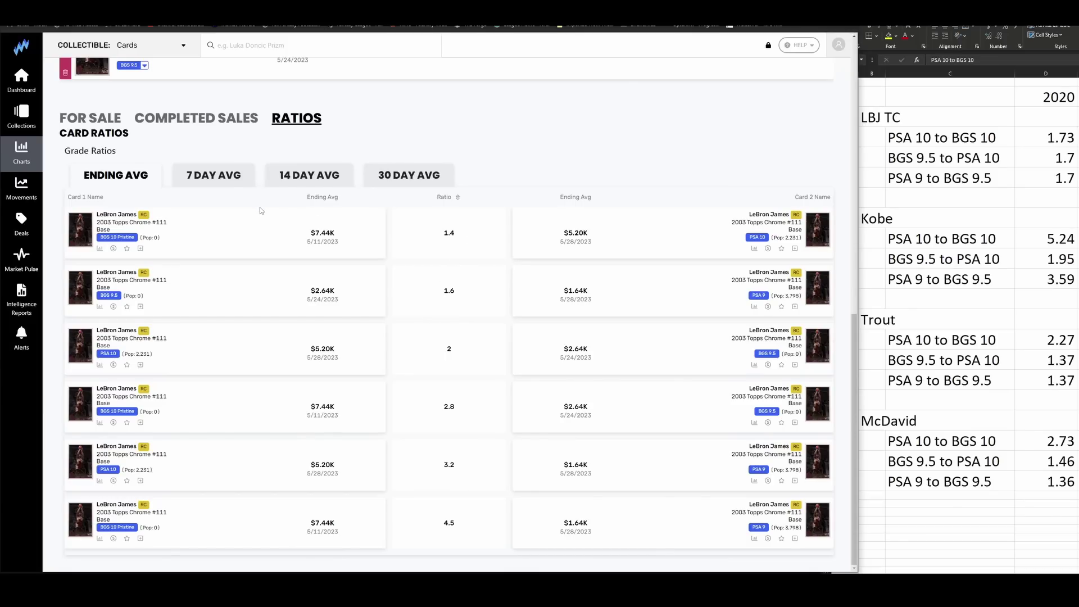
Reload the charts page and scroll down the Kobe Bryant 1996 Topps #138 chart
{"action": "key", "text": "F5"}
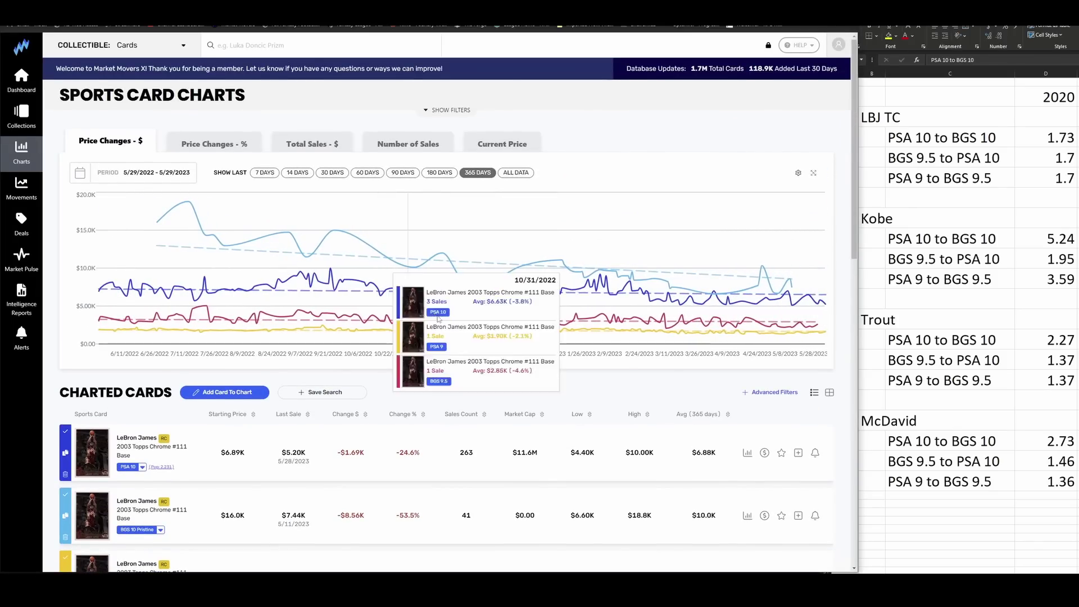
{"action": "scroll", "coordinate": [473, 340], "scroll_direction": "down", "scroll_amount": 3}
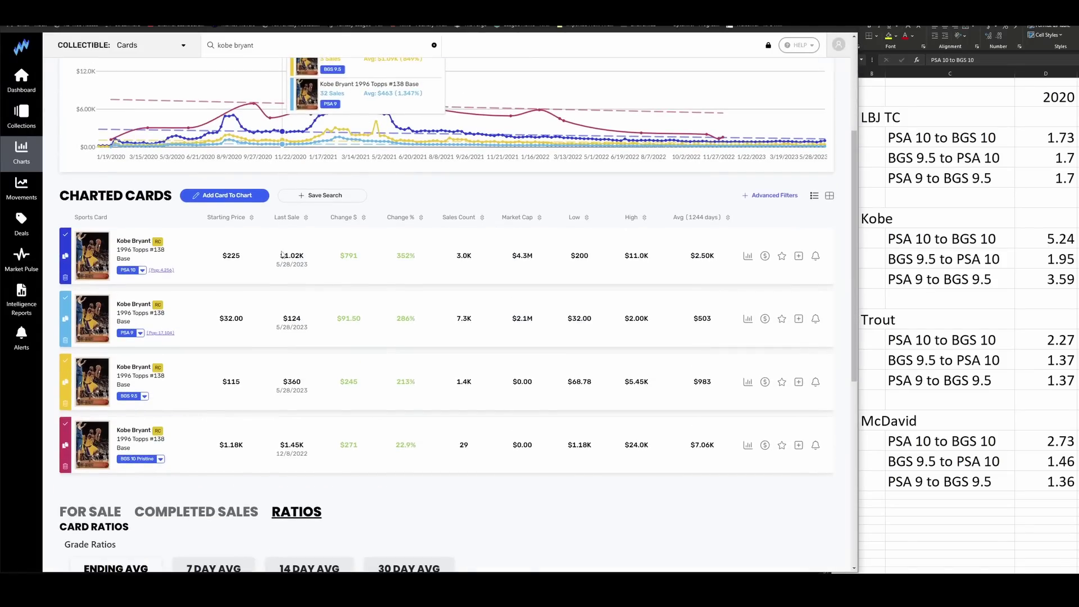
Scroll below Charted Cards to the Kobe Bryant Card Ratios table
{"action": "scroll", "coordinate": [458, 236], "scroll_direction": "down", "scroll_amount": 3}
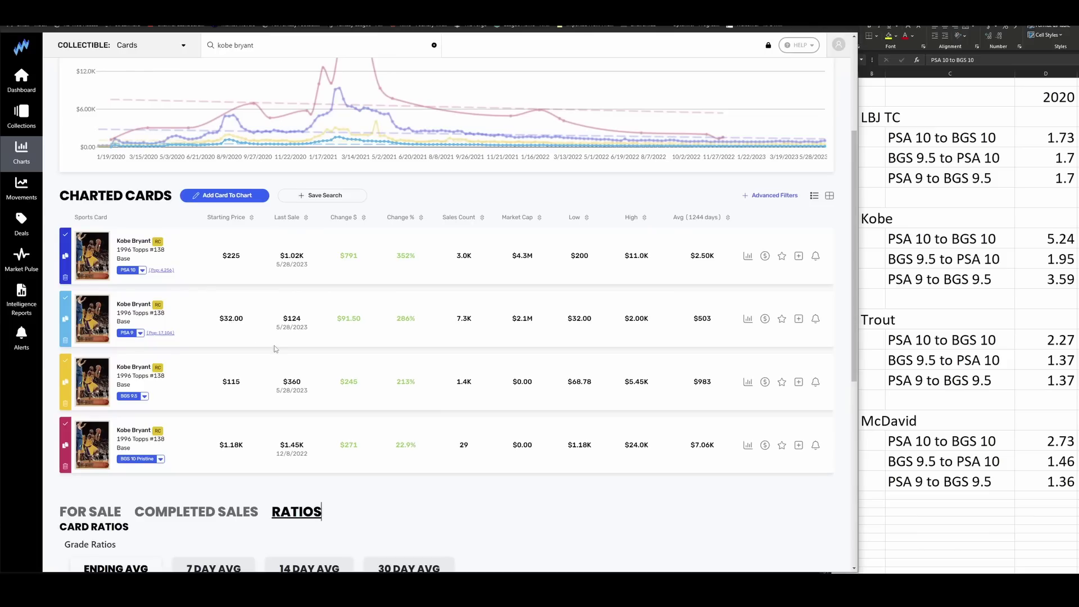
{"action": "scroll", "coordinate": [270, 360], "scroll_direction": "down", "scroll_amount": 7}
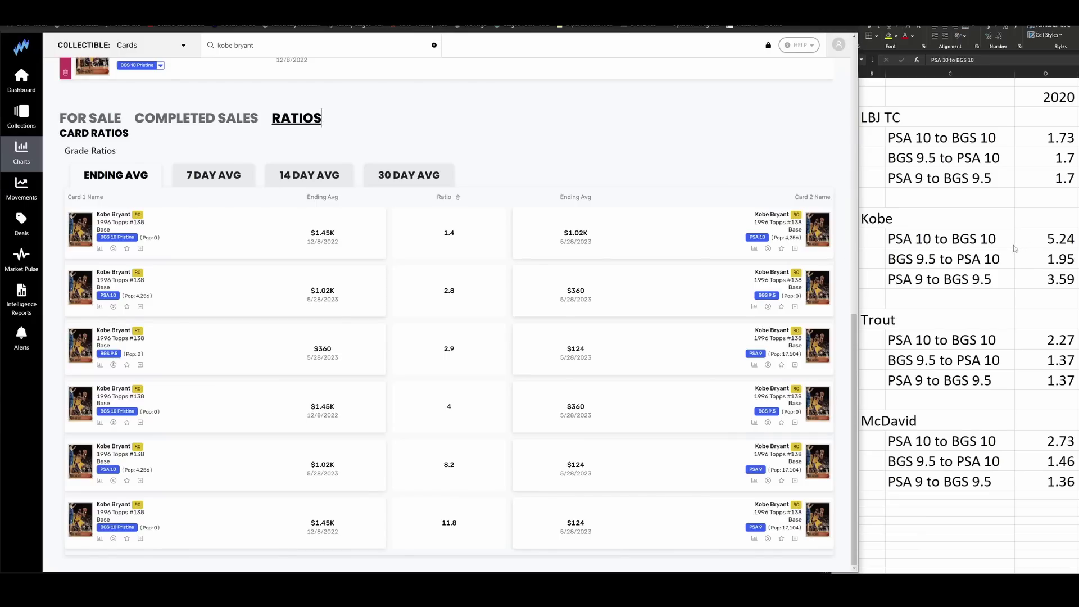
{"action": "left_click", "coordinate": [1004, 243]}
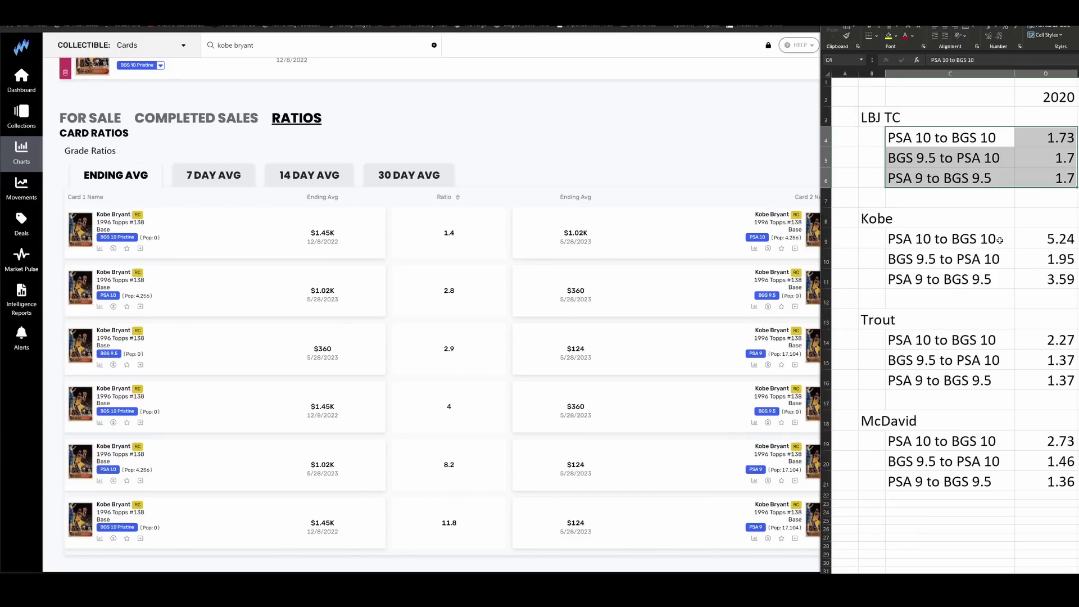
{"action": "left_click", "coordinate": [1055, 240]}
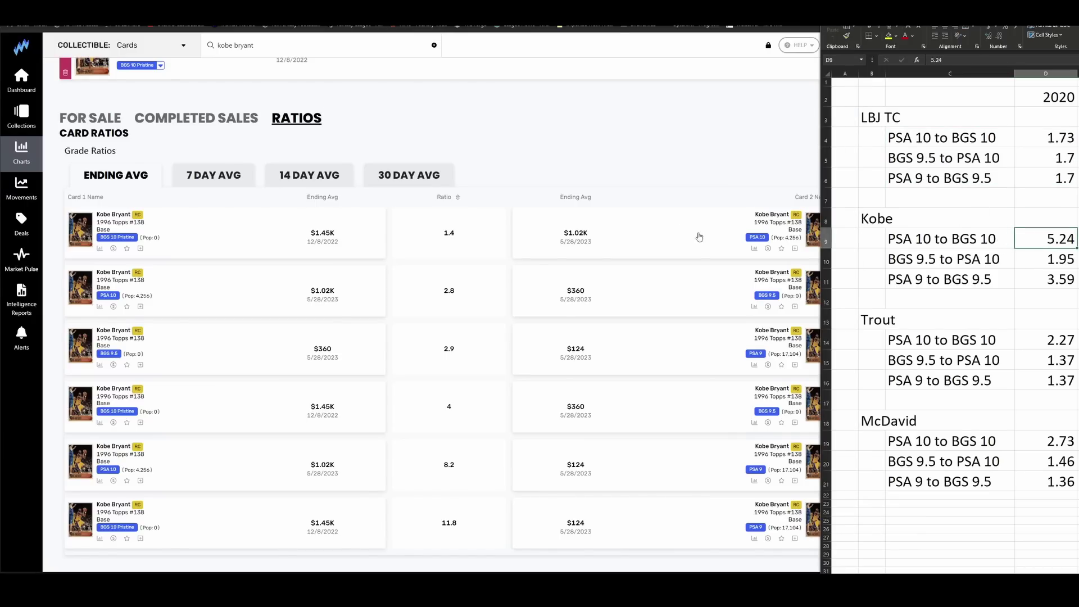
{"action": "left_click", "coordinate": [535, 151]}
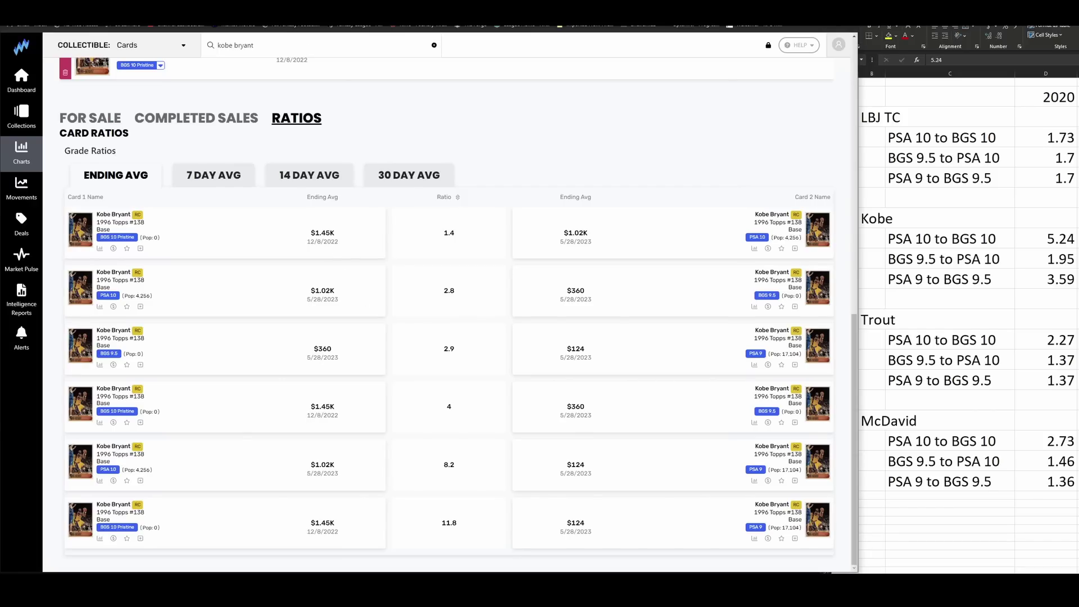
Reload the charts page to begin charting the Mike Trout 2011 Topps Update #US175 grades
{"action": "key", "text": "F5"}
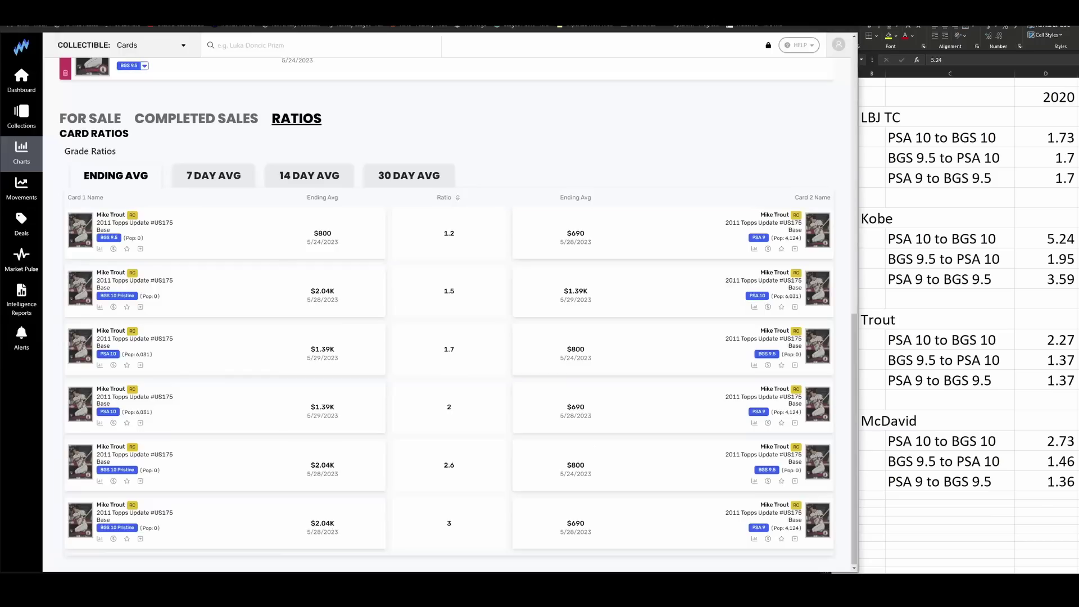
Scroll past Charted Cards to the Mike Trout Card Ratios table
{"action": "scroll", "coordinate": [329, 306], "scroll_direction": "up", "scroll_amount": 10}
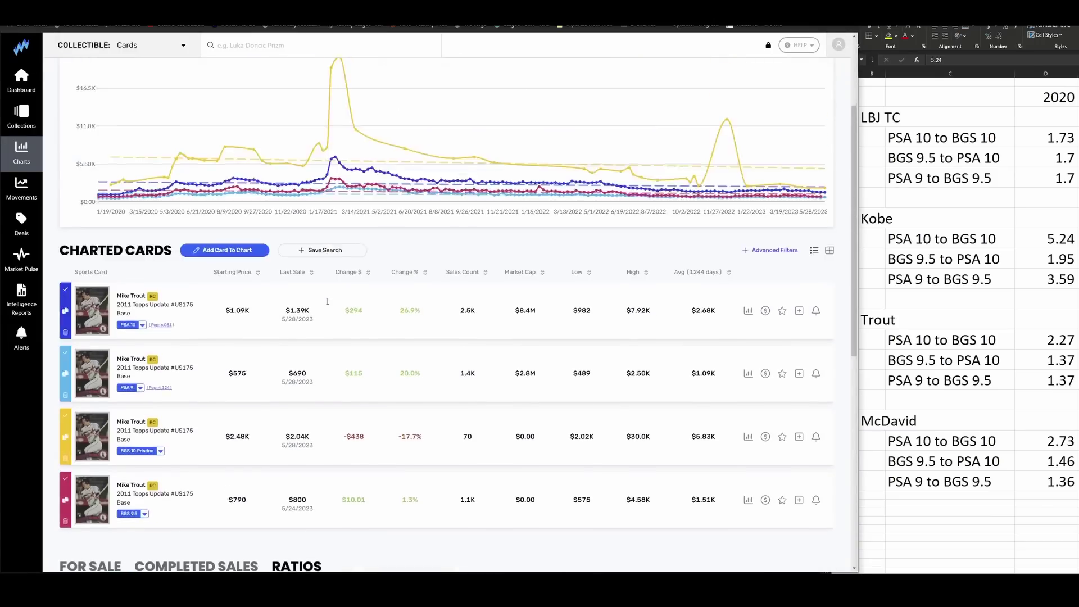
{"action": "scroll", "coordinate": [274, 285], "scroll_direction": "down", "scroll_amount": 3}
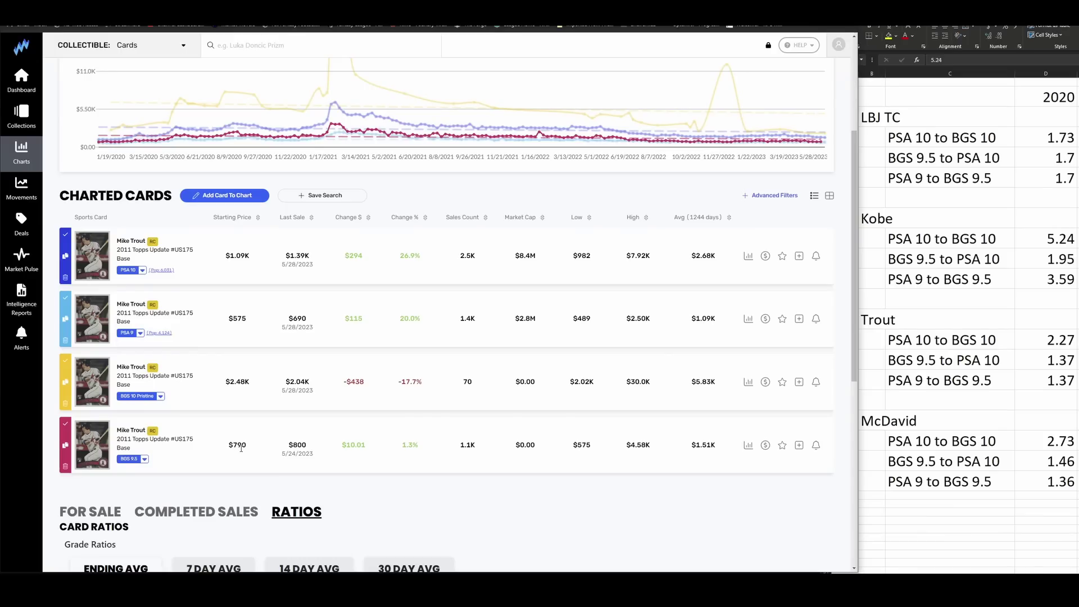
Scroll the Trout page, then go back to reload the 365-day Trout price chart
{"action": "scroll", "coordinate": [241, 448], "scroll_direction": "down", "scroll_amount": 7}
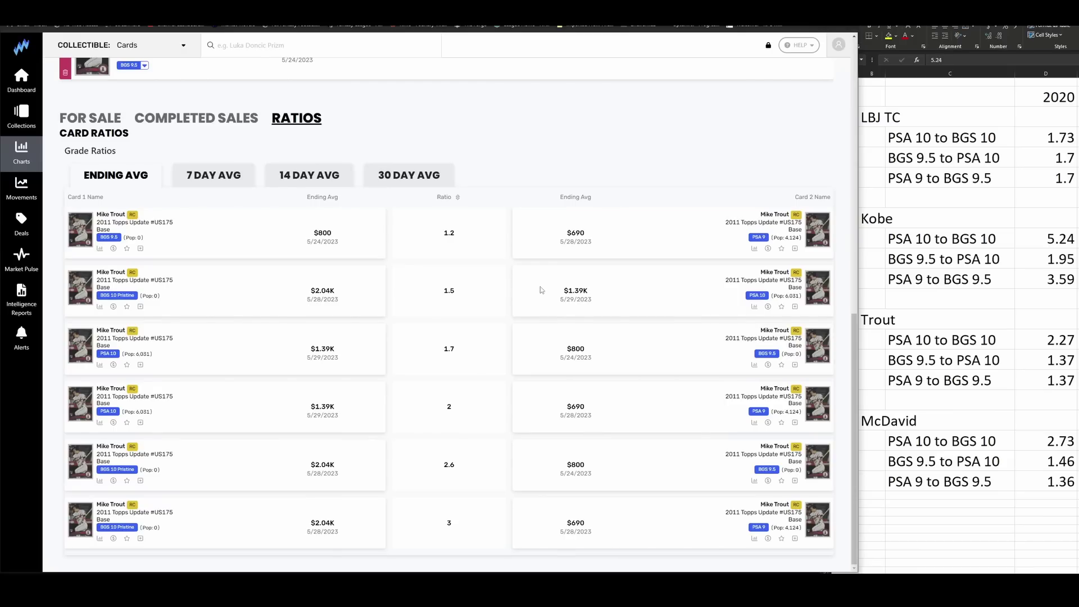
{"action": "key", "text": "alt+Left"}
Scroll the Price Changes chart of the four McDavid 2015 Upper Deck #201 Young Guns grades
{"action": "scroll", "coordinate": [470, 162], "scroll_direction": "down", "scroll_amount": 2}
{"action": "scroll", "coordinate": [470, 162], "scroll_direction": "down", "scroll_amount": 5}
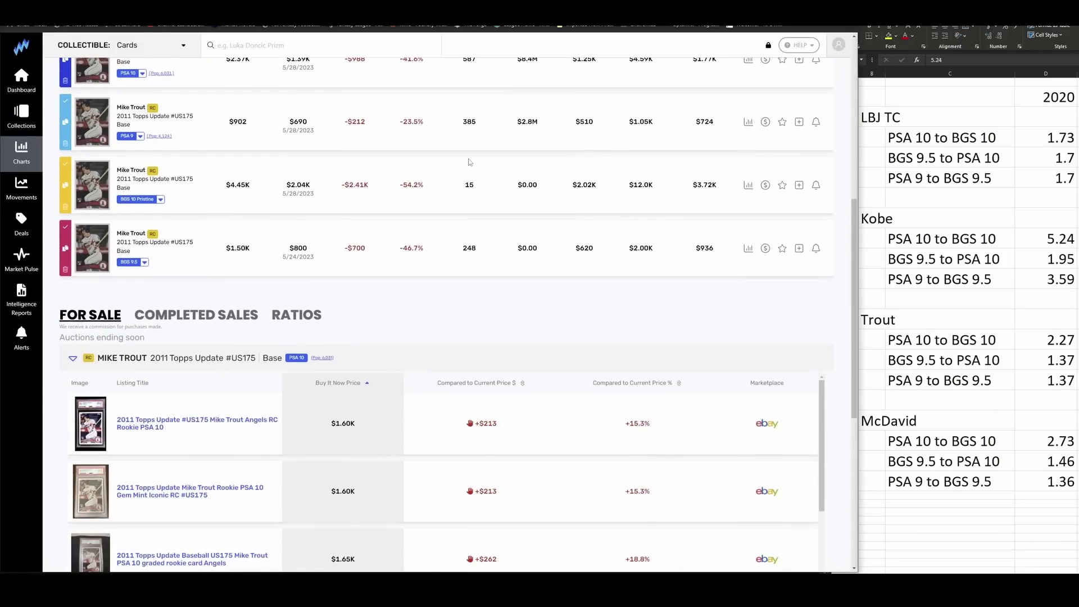
{"action": "scroll", "coordinate": [469, 163], "scroll_direction": "up", "scroll_amount": 3}
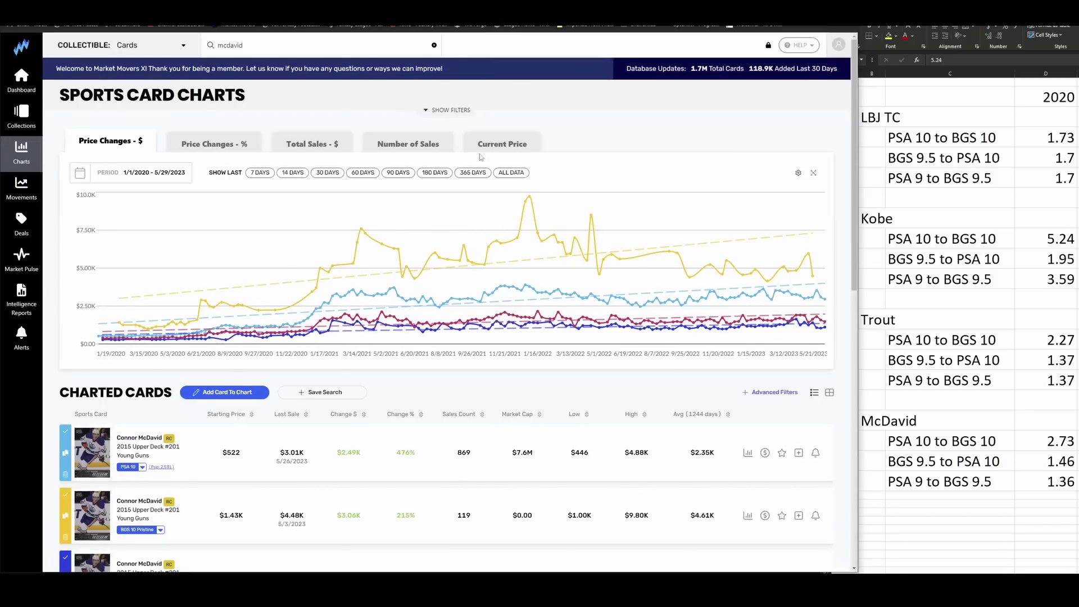
Scroll down to the four McDavid Charted Cards rows with the Ratios section below
{"action": "scroll", "coordinate": [473, 254], "scroll_direction": "down", "scroll_amount": 3}
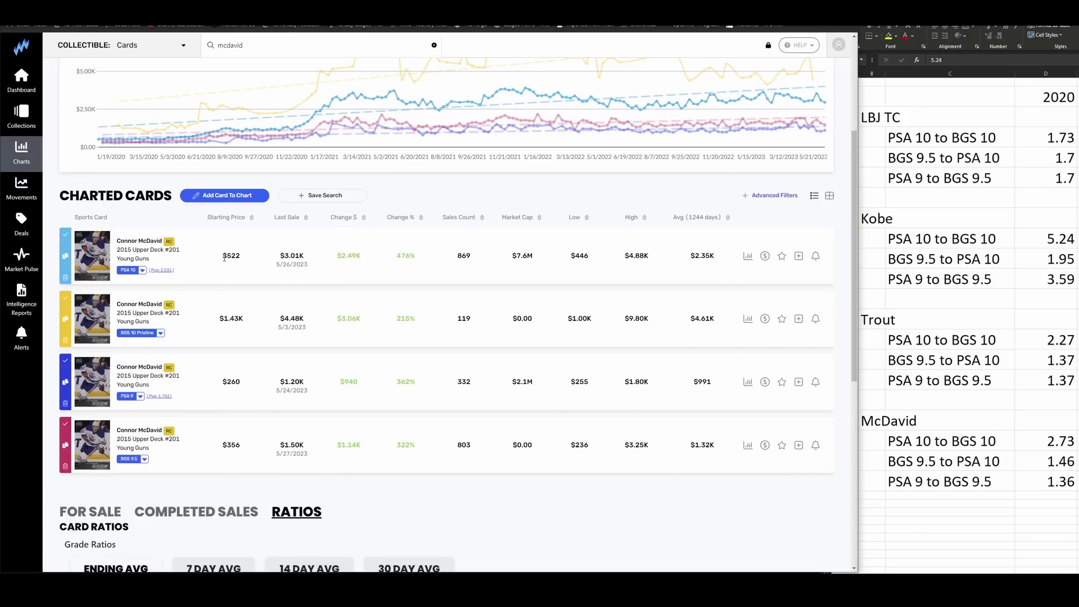
Check McDavid's 2020 Excel ratios 2.73, 1.46 and 1.36 in D19–D21, then return to Market Movers
{"action": "left_click", "coordinate": [1044, 440]}
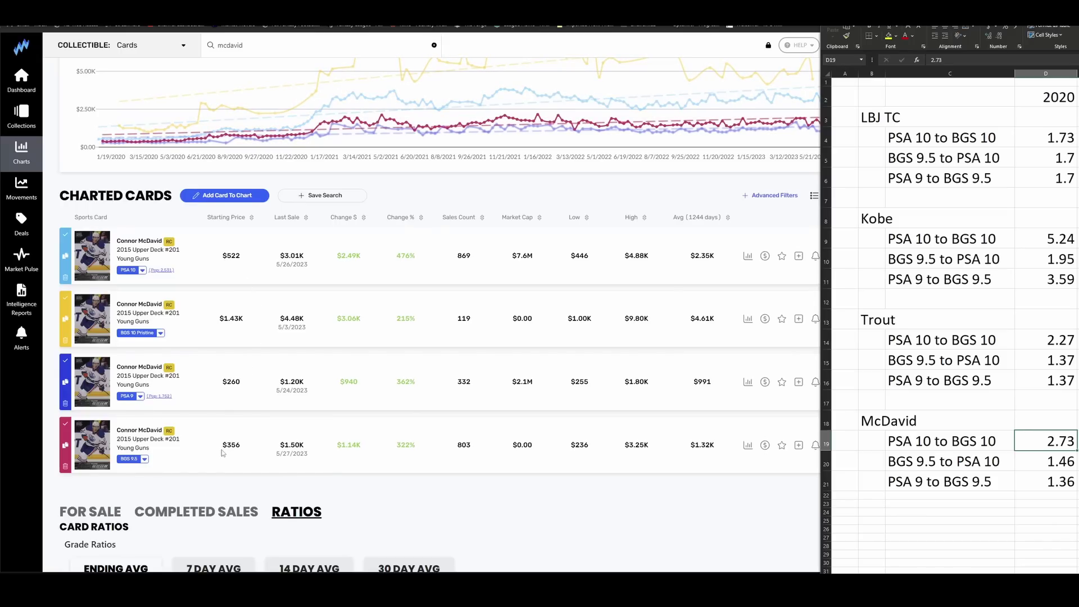
{"action": "key", "text": "Down"}
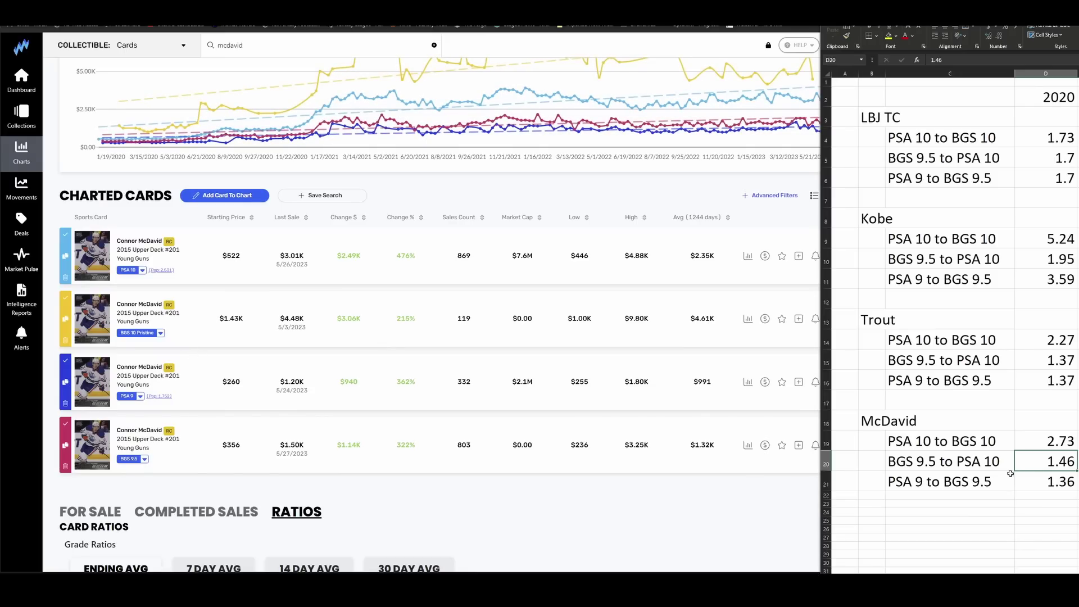
{"action": "left_click", "coordinate": [1034, 478]}
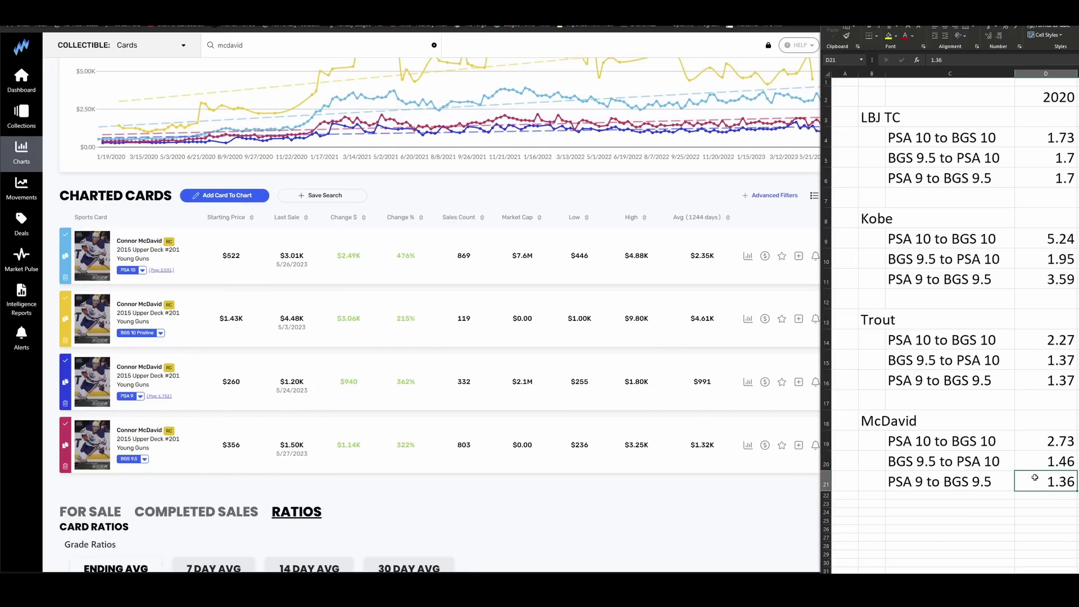
{"action": "left_click", "coordinate": [388, 492]}
{"action": "scroll", "coordinate": [388, 491], "scroll_direction": "down", "scroll_amount": 3}
Read the McDavid Ending Avg ratios: PSA 10 is 2.5× PSA 9, BGS 10 Pristine 3× BGS 9.5
{"action": "scroll", "coordinate": [380, 457], "scroll_direction": "down", "scroll_amount": 3}
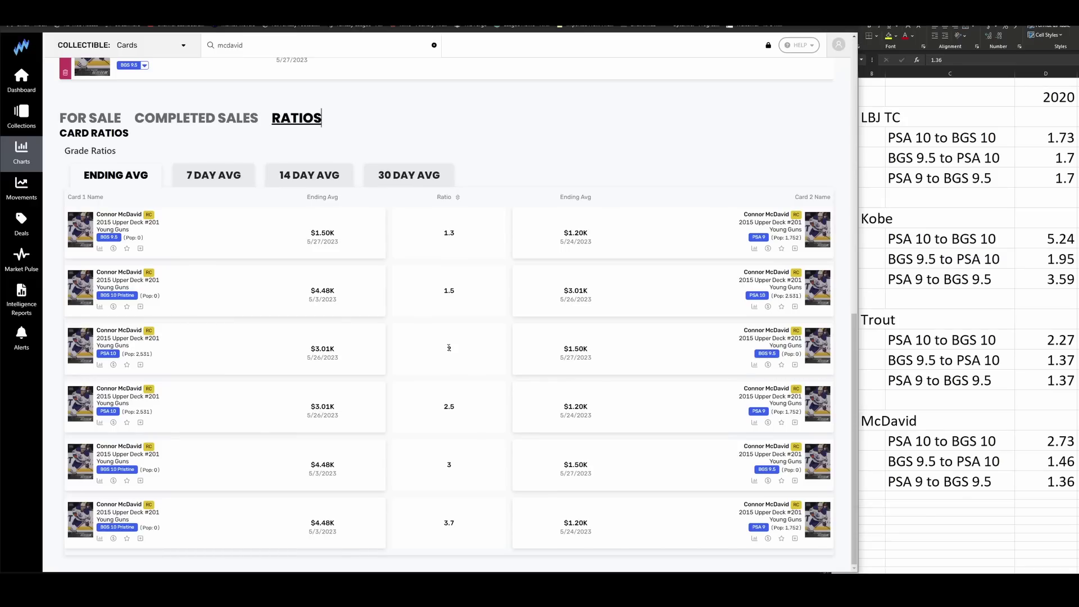
Reload the Market Movers charts page to redisplay the LeBron James 2003 Topps Chrome #111 ratios
{"action": "key", "text": "F5"}
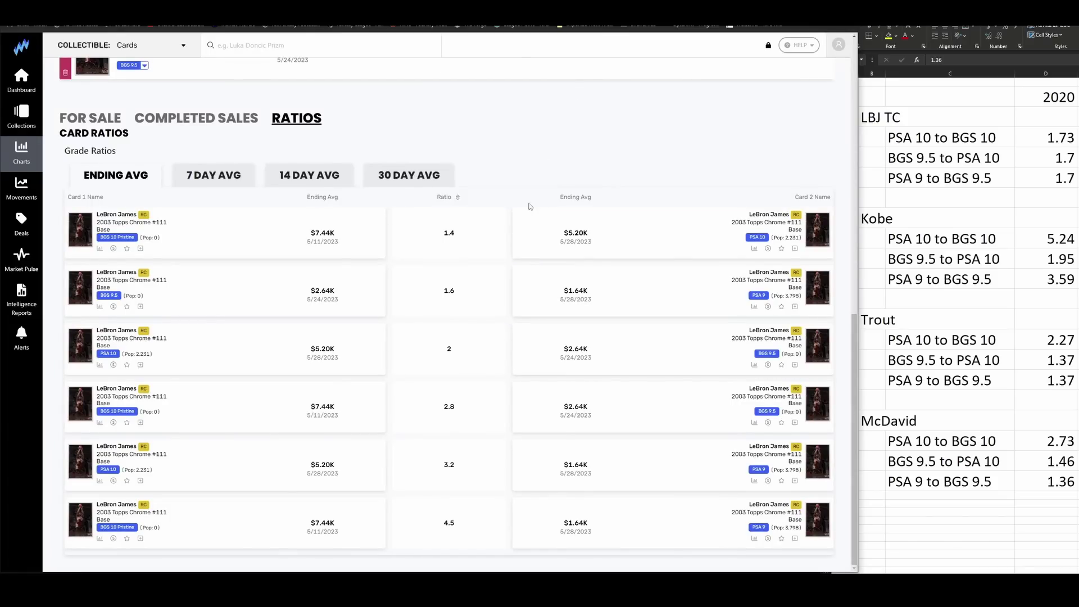
{"action": "scroll", "coordinate": [527, 220], "scroll_direction": "up", "scroll_amount": 7}
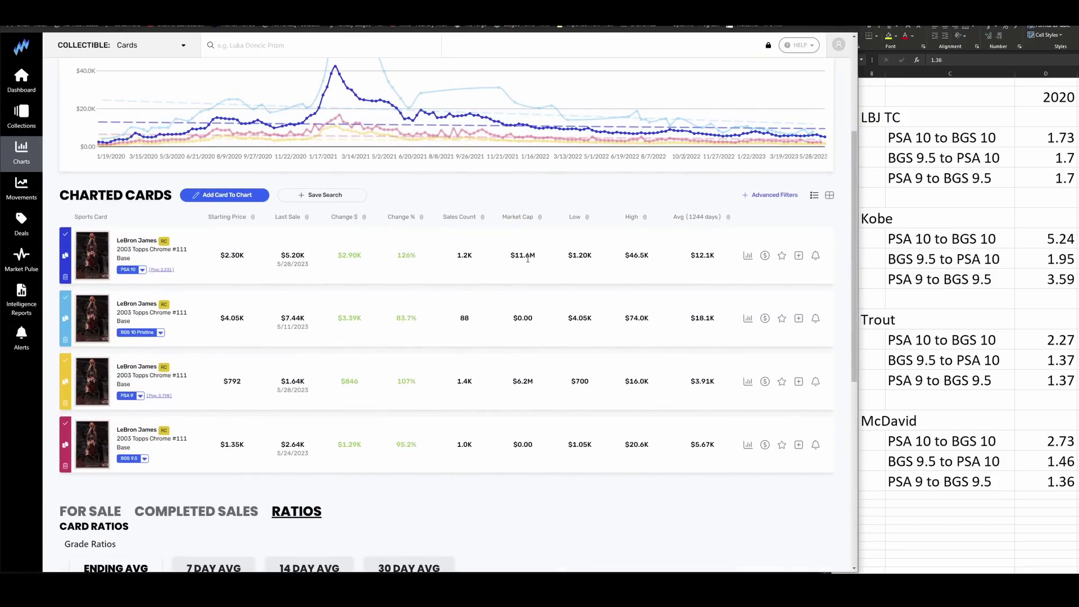